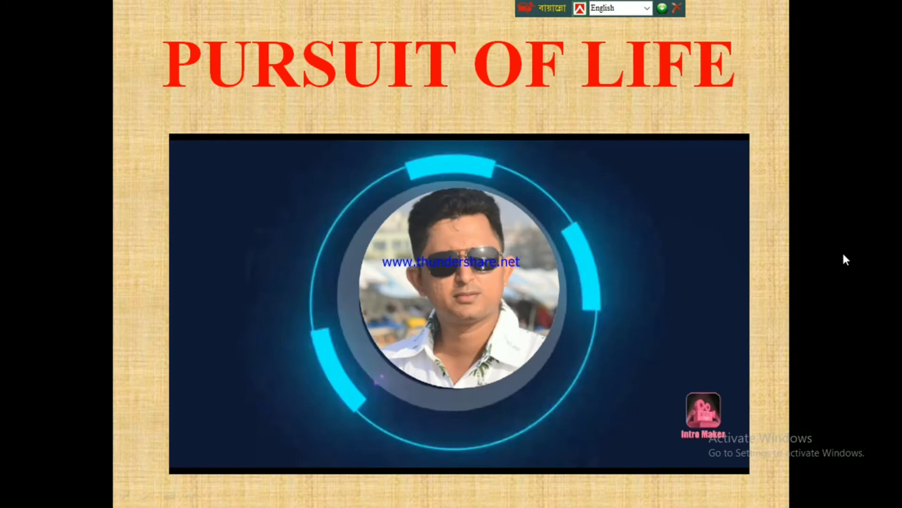
Advance past the last PURSUIT OF LIFE slide to the slide show's end screen
{"action": "left_click", "coordinate": [844, 255]}
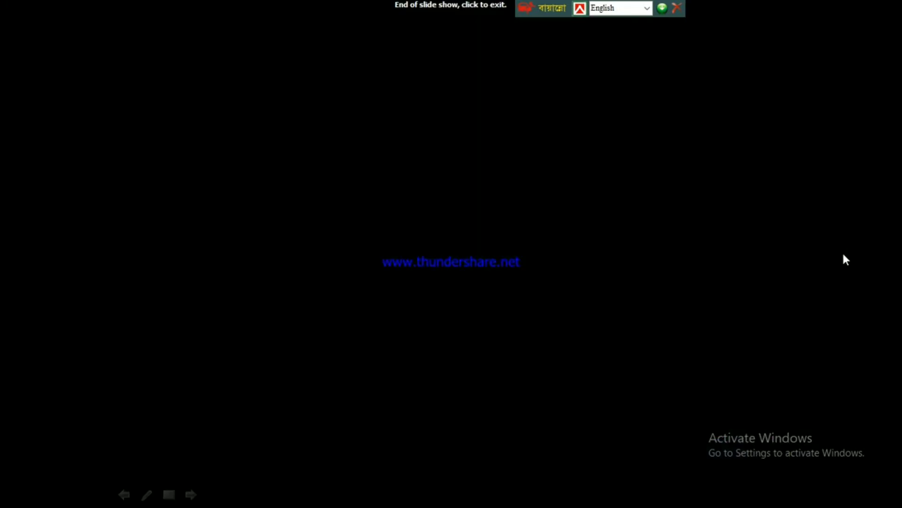
Leave the slide show and make a new desktop folder named TEST
{"action": "left_click", "coordinate": [844, 255]}
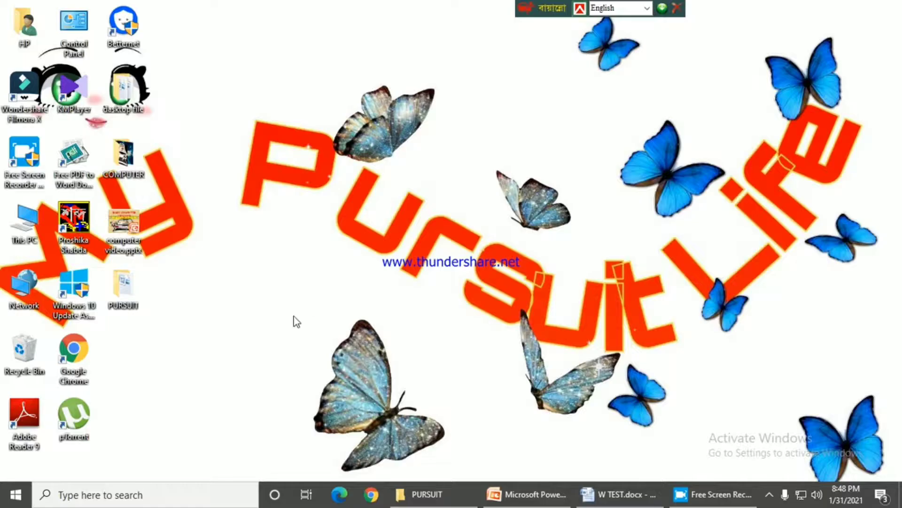
{"action": "right_click", "coordinate": [264, 251]}
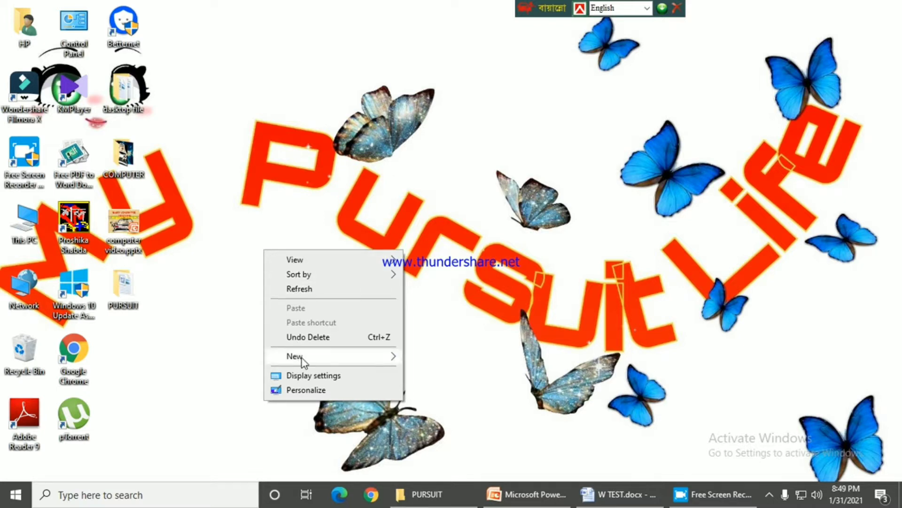
{"action": "mouse_move", "coordinate": [331, 356]}
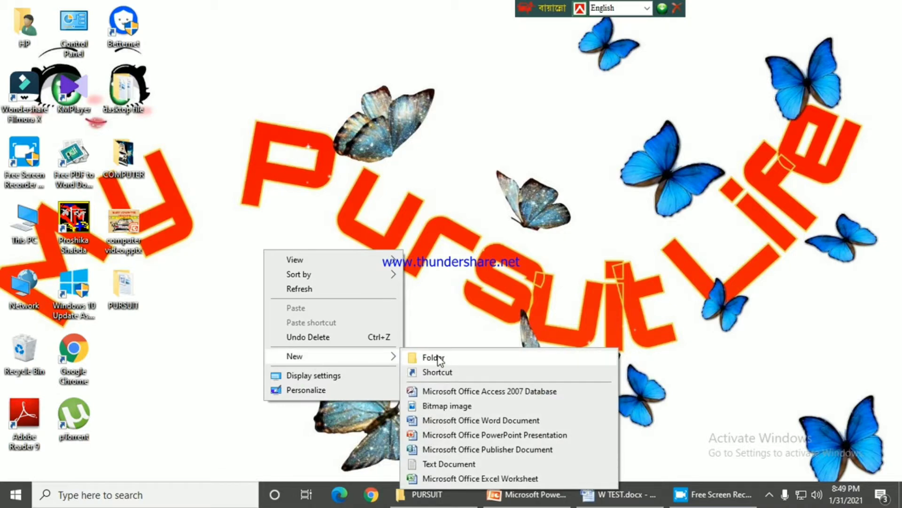
{"action": "left_click", "coordinate": [434, 357]}
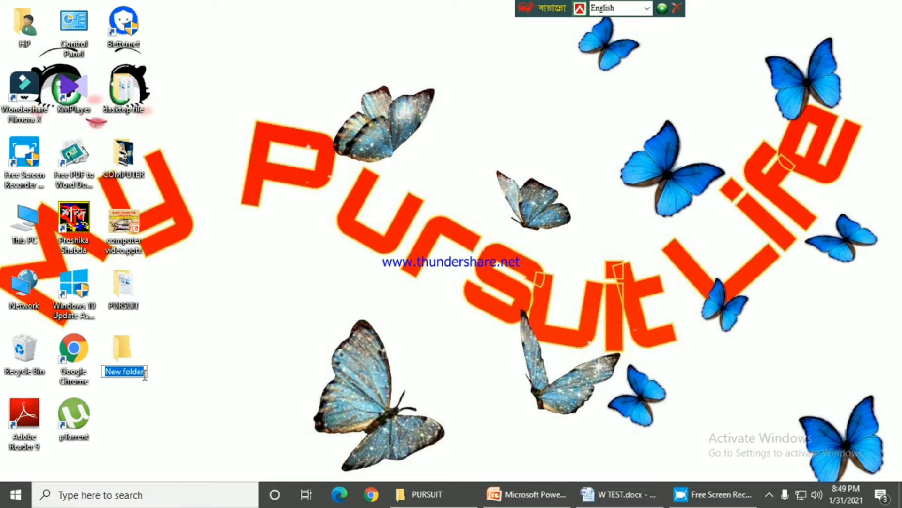
{"action": "type", "text": "TEST"}
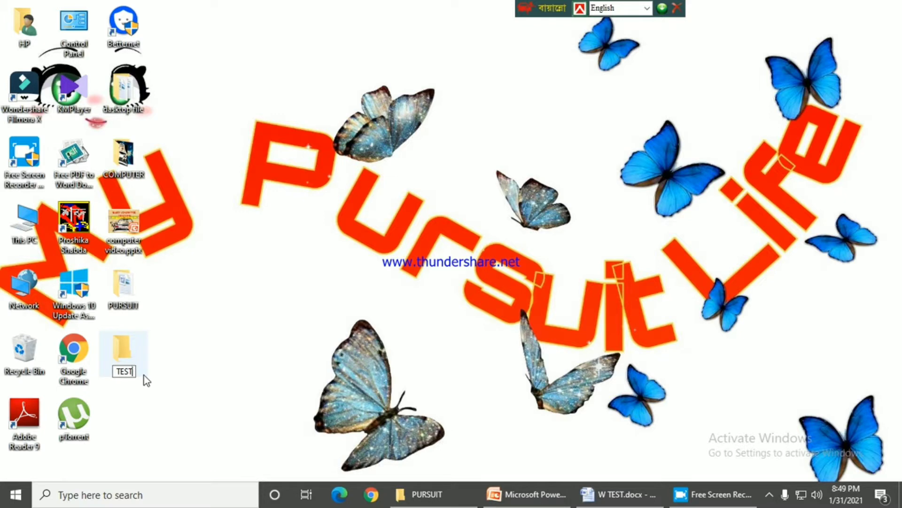
{"action": "key", "text": "Return"}
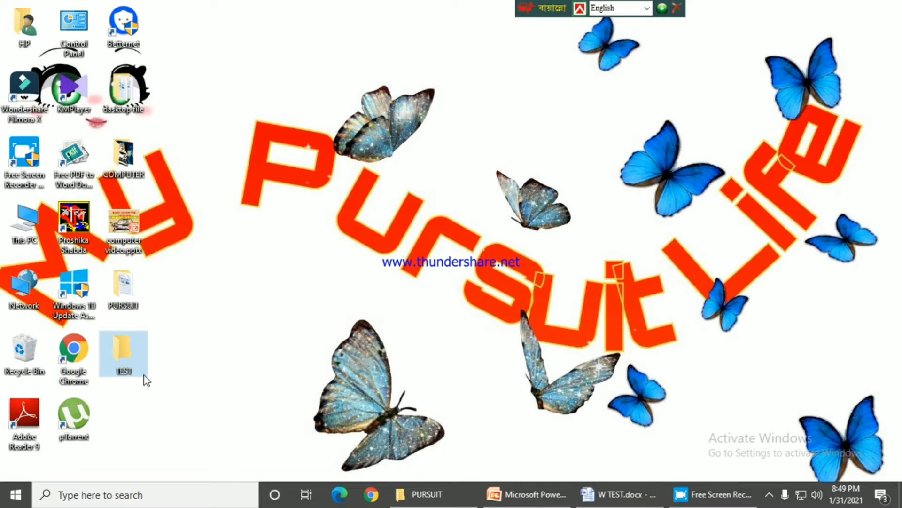
Inside the TEST folder, create a new Word document named WORD TEST.docx
{"action": "double_click", "coordinate": [144, 375]}
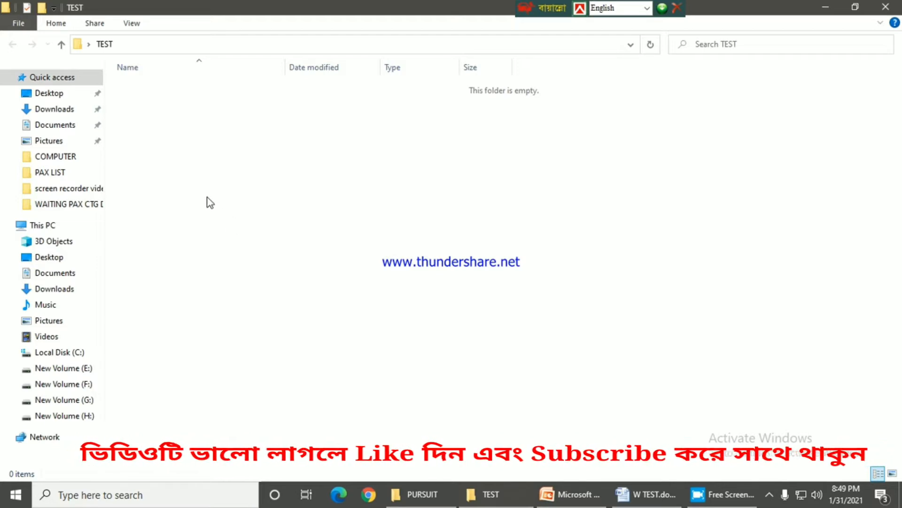
{"action": "right_click", "coordinate": [215, 143]}
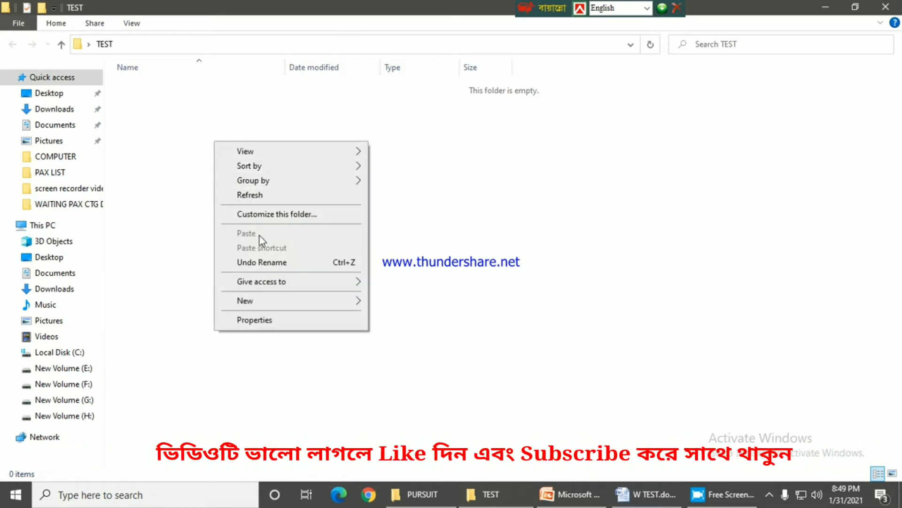
{"action": "mouse_move", "coordinate": [245, 301]}
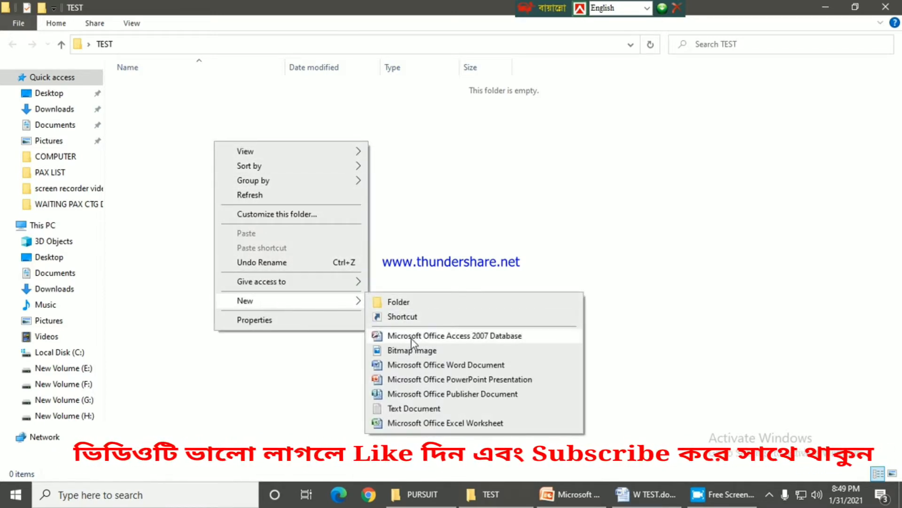
{"action": "left_click", "coordinate": [417, 367]}
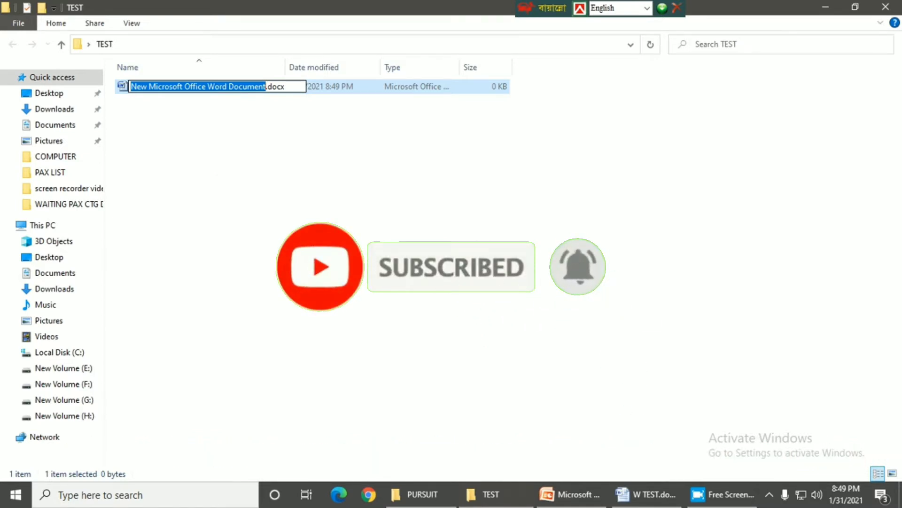
{"action": "type", "text": "WOR"}
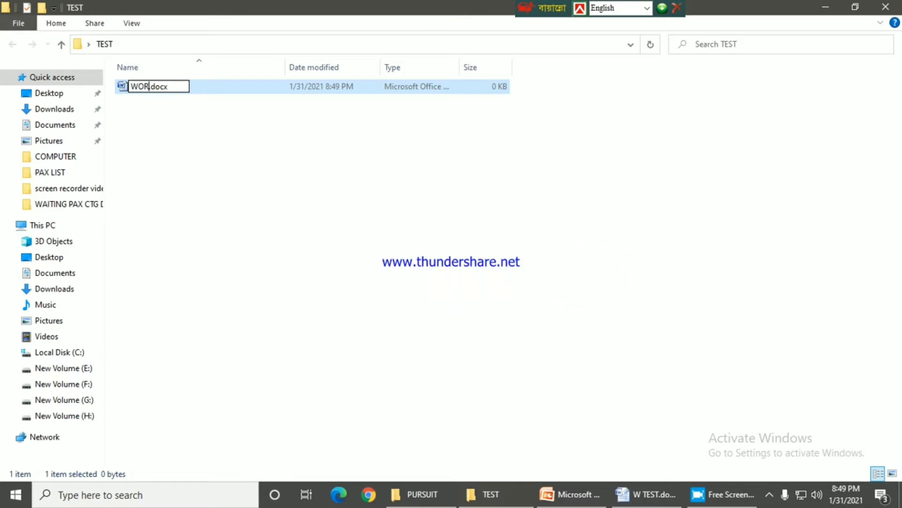
{"action": "type", "text": "D T"}
{"action": "type", "text": "EST"}
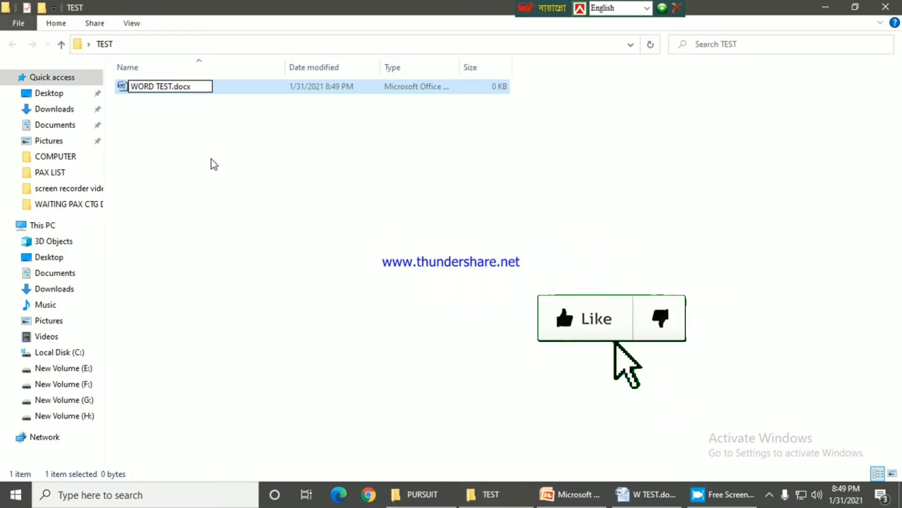
{"action": "key", "text": "Return"}
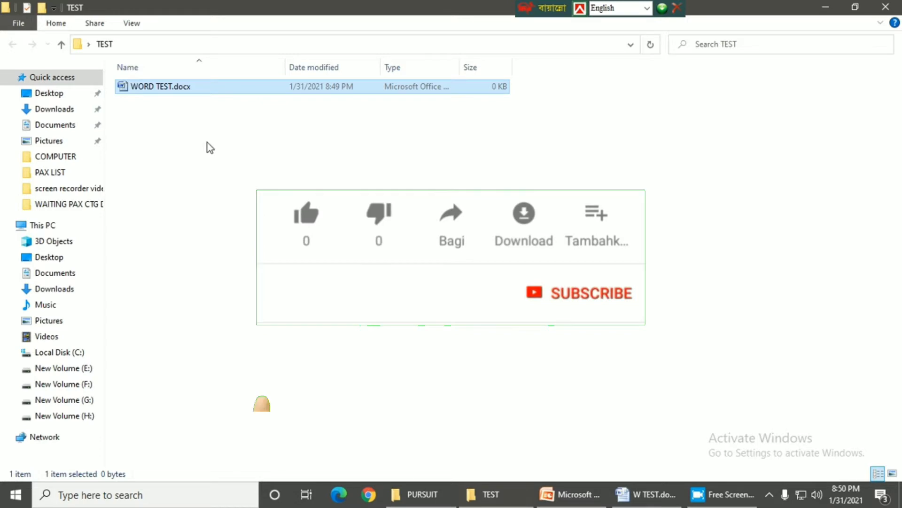
Open WORD TEST.docx in Word and bring up the Page Setup dialog from the ruler
{"action": "double_click", "coordinate": [166, 86]}
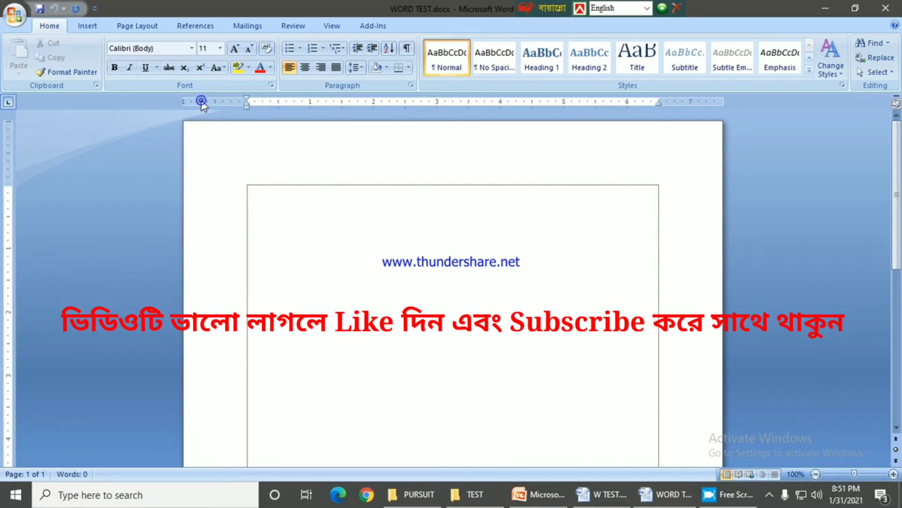
{"action": "double_click", "coordinate": [202, 101]}
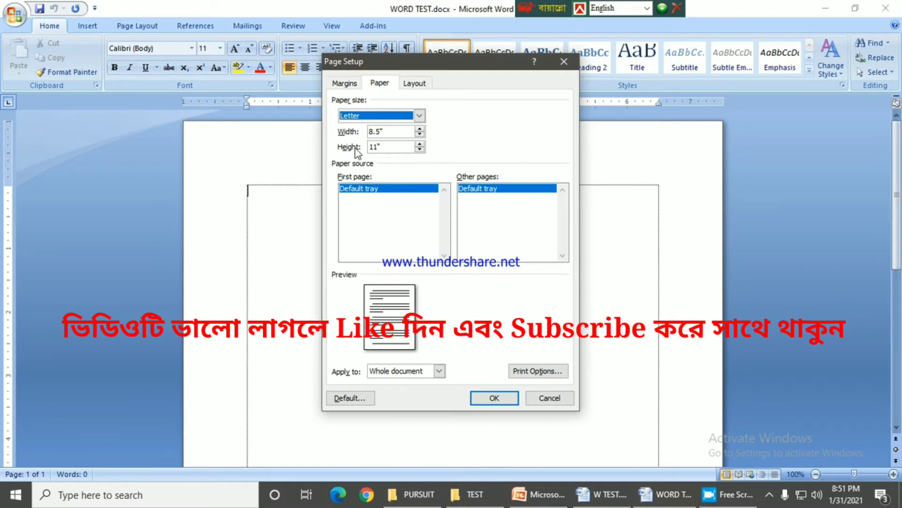
Lower the top margin to 0.6" in Page Setup's Margins tab
{"action": "left_click", "coordinate": [342, 84]}
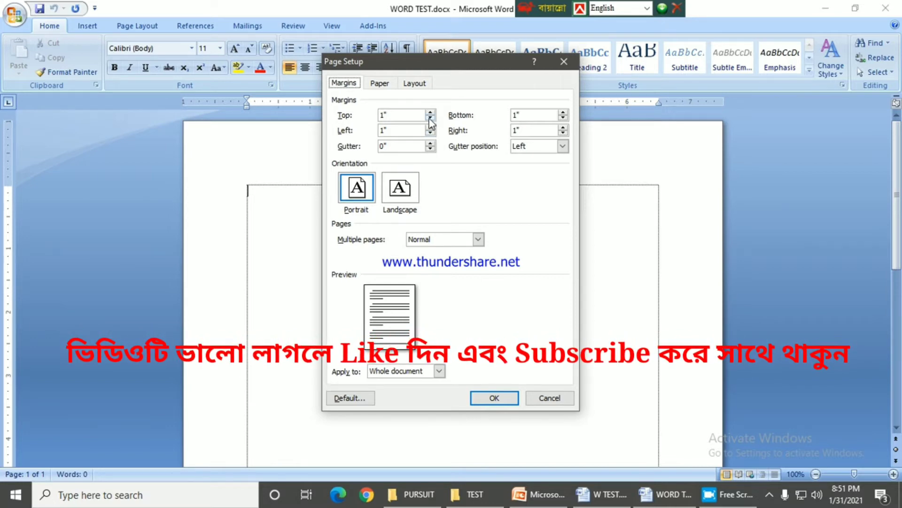
{"action": "left_click", "coordinate": [430, 118]}
{"action": "left_click", "coordinate": [429, 118]}
{"action": "left_click", "coordinate": [429, 118]}
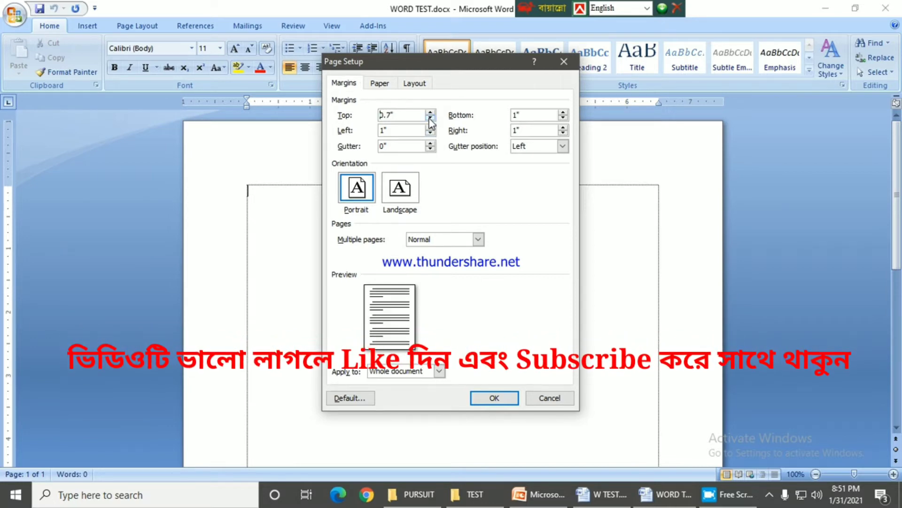
{"action": "left_click", "coordinate": [430, 118]}
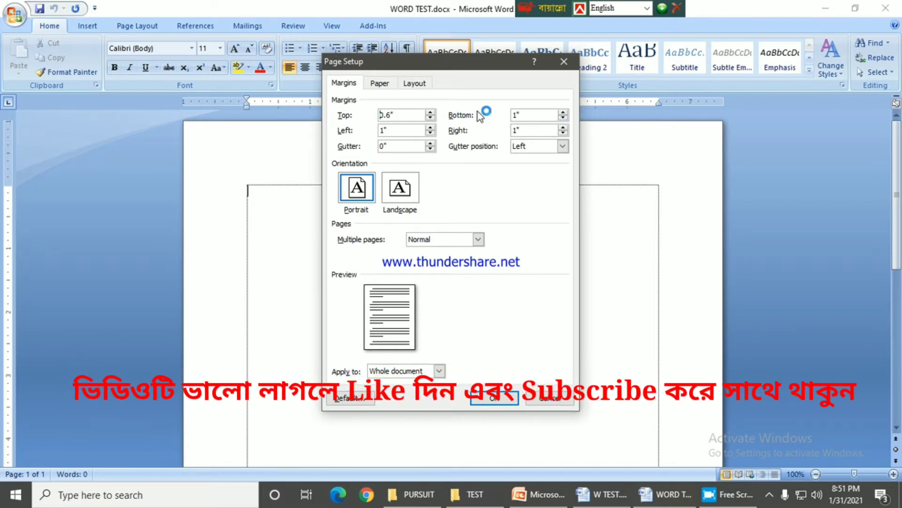
Set bottom 0.6", left 1.2" and right 0.8" margins, keeping portrait orientation
{"action": "left_click", "coordinate": [563, 118]}
{"action": "left_click", "coordinate": [563, 118]}
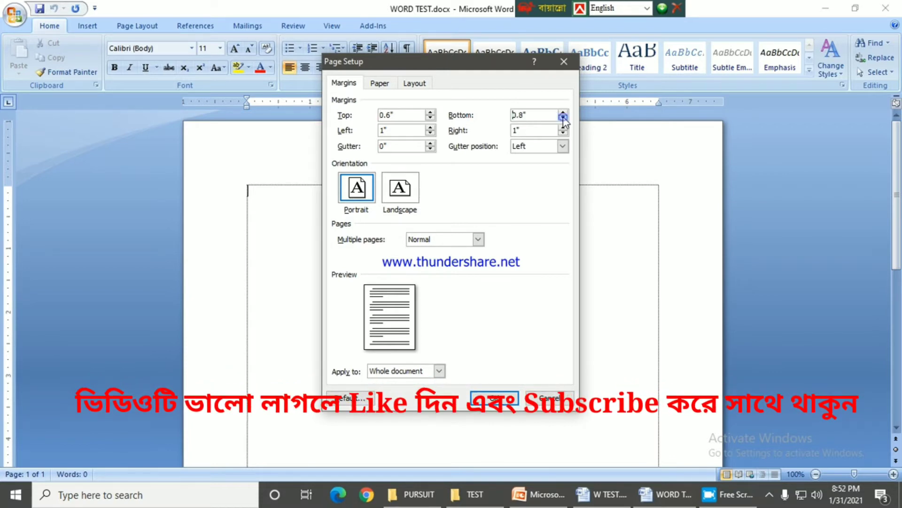
{"action": "left_click", "coordinate": [563, 118]}
{"action": "left_click", "coordinate": [563, 118]}
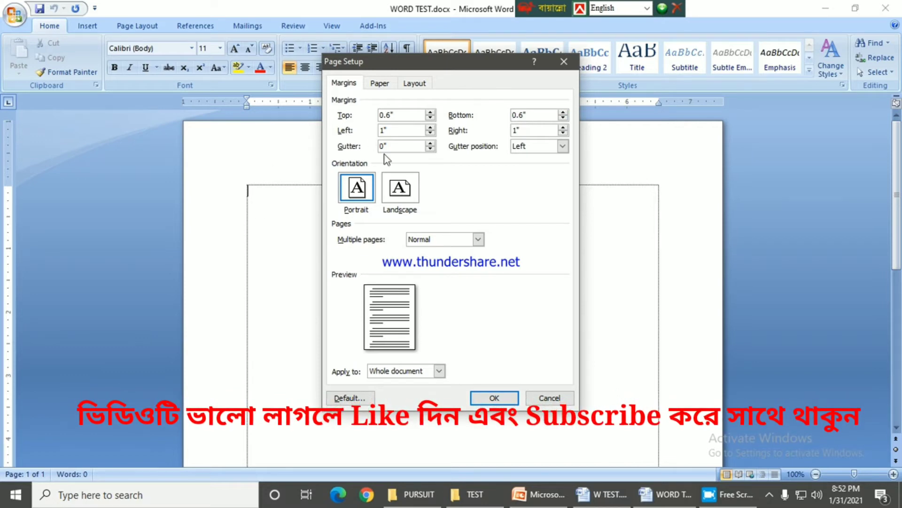
{"action": "left_click", "coordinate": [430, 128]}
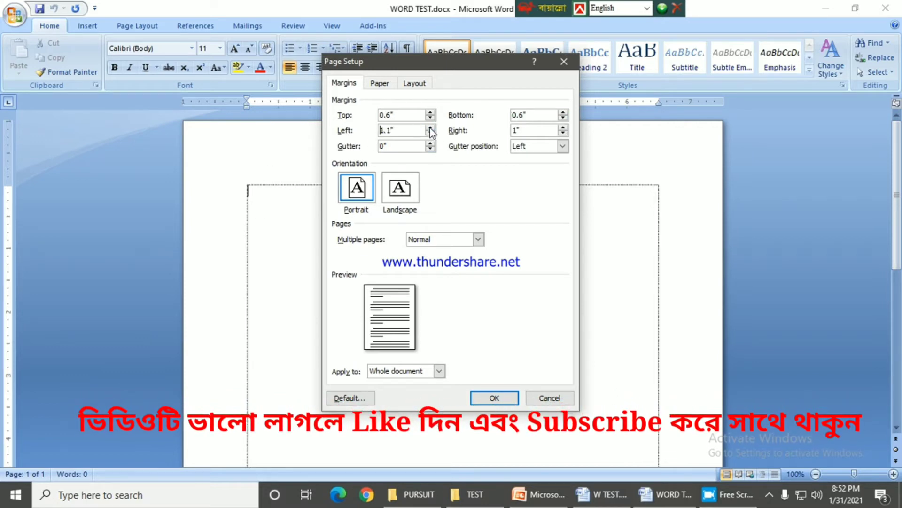
{"action": "left_click", "coordinate": [431, 128]}
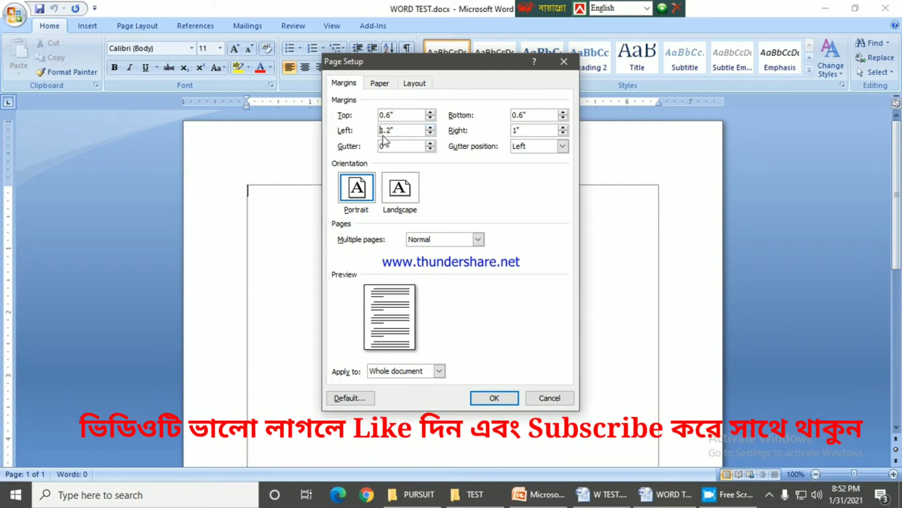
{"action": "left_click", "coordinate": [563, 133]}
{"action": "left_click", "coordinate": [563, 133]}
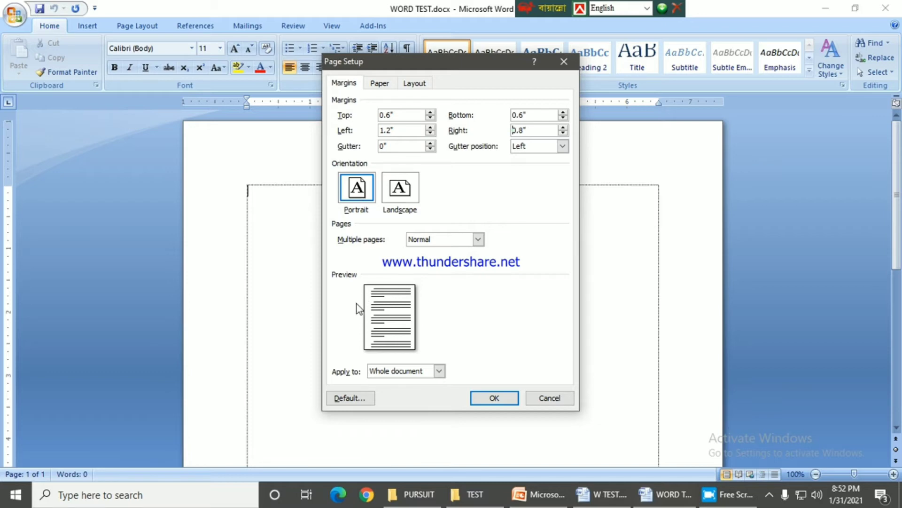
{"action": "left_click", "coordinate": [400, 188]}
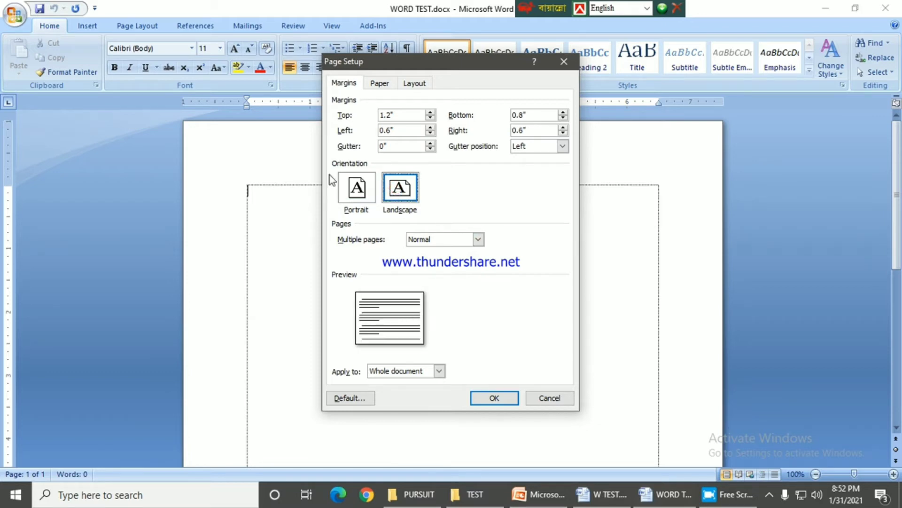
{"action": "left_click", "coordinate": [365, 192]}
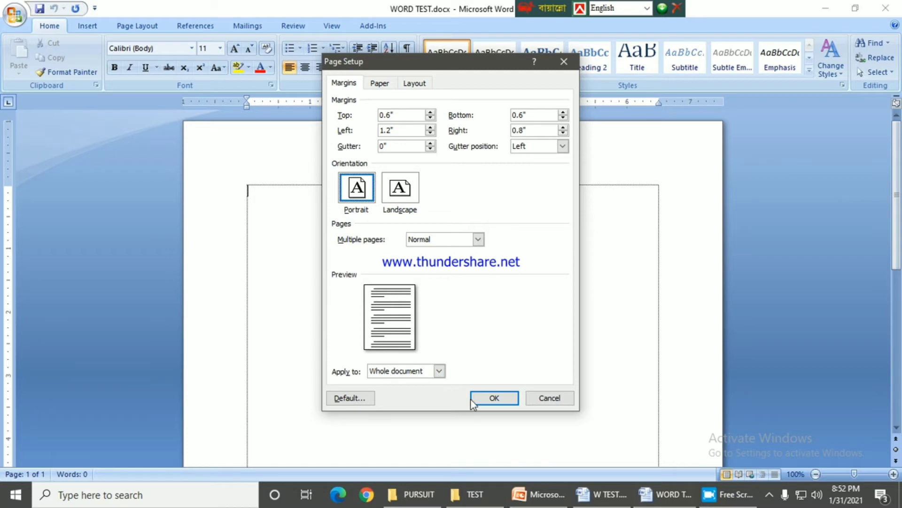
Switch the paper size to A4 (8.27" by 11.69") and apply the page setup
{"action": "left_click", "coordinate": [380, 84]}
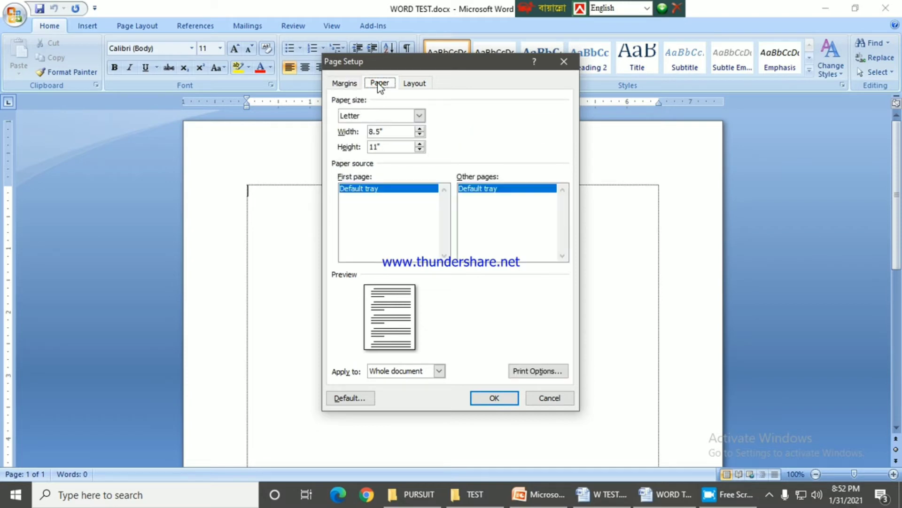
{"action": "left_click", "coordinate": [419, 116]}
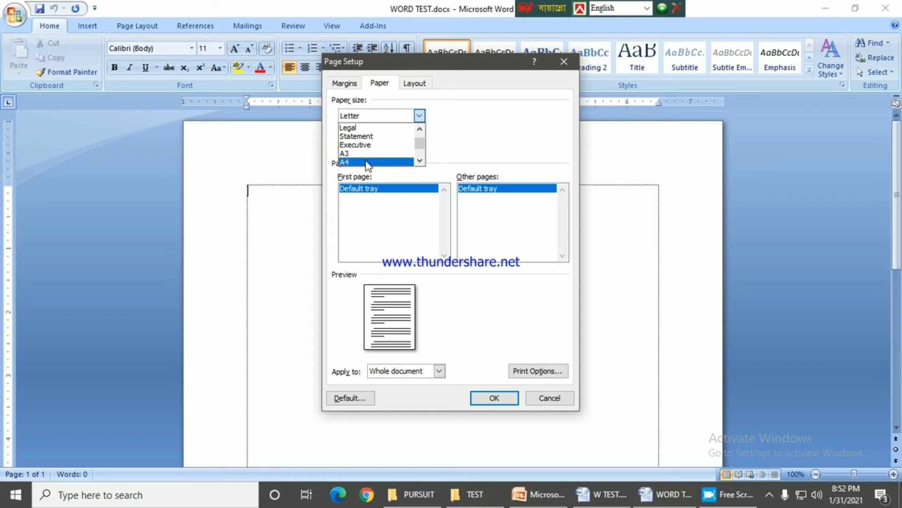
{"action": "left_click", "coordinate": [367, 163]}
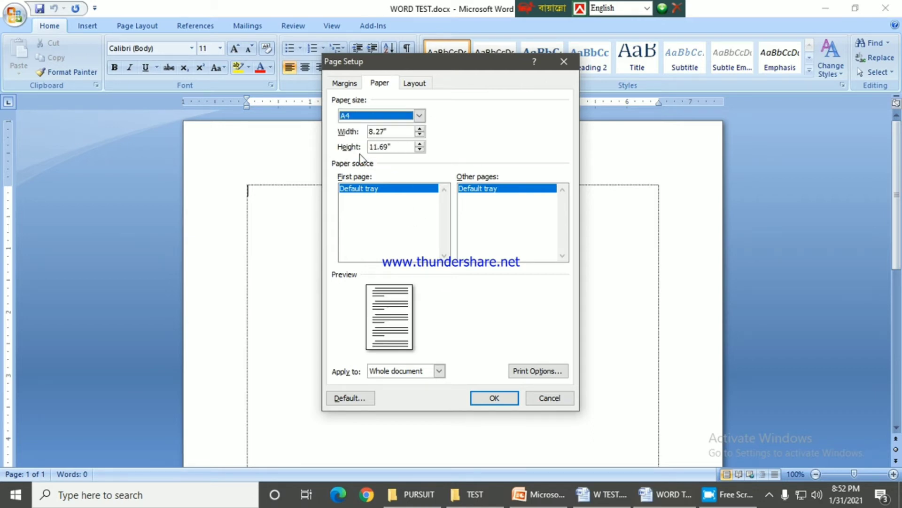
{"action": "left_click", "coordinate": [494, 398]}
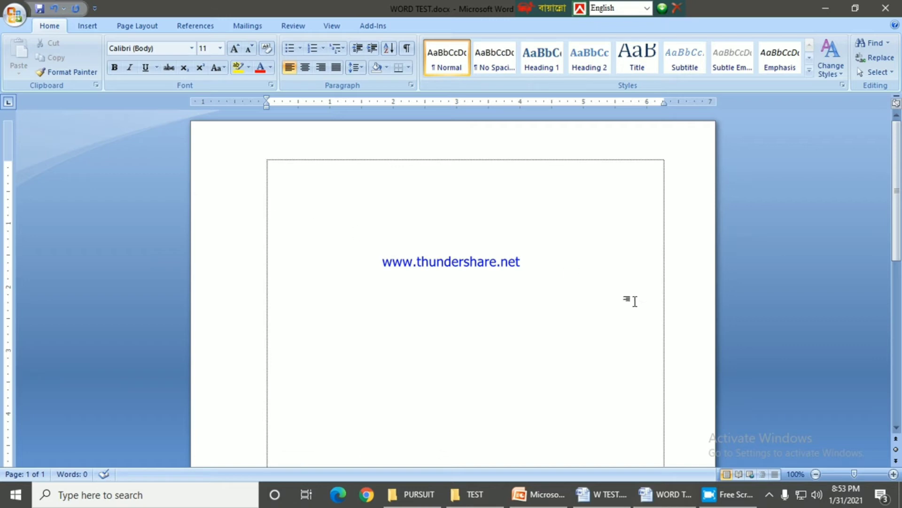
Choose Times New Roman at 48 pt as the typing font
{"action": "scroll", "coordinate": [426, 352], "scroll_direction": "down", "scroll_amount": 5}
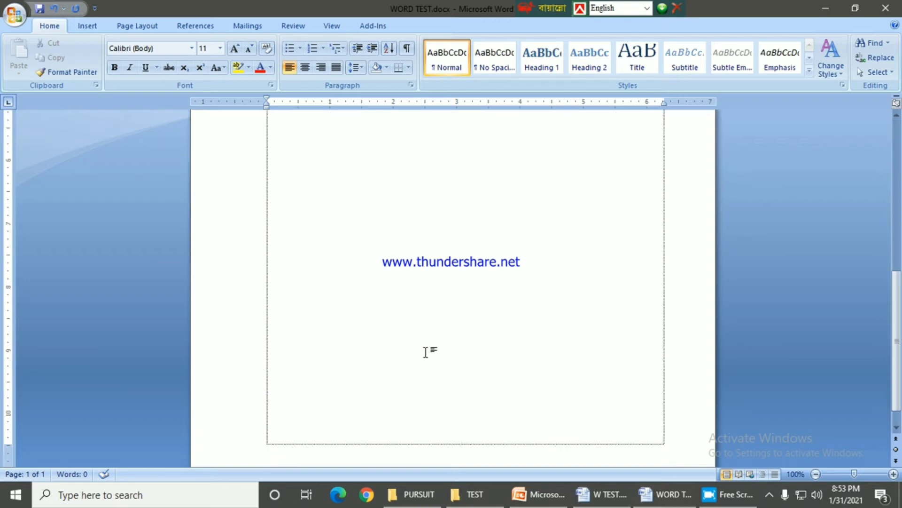
{"action": "scroll", "coordinate": [426, 352], "scroll_direction": "down", "scroll_amount": 3}
{"action": "scroll", "coordinate": [426, 353], "scroll_direction": "up", "scroll_amount": 8}
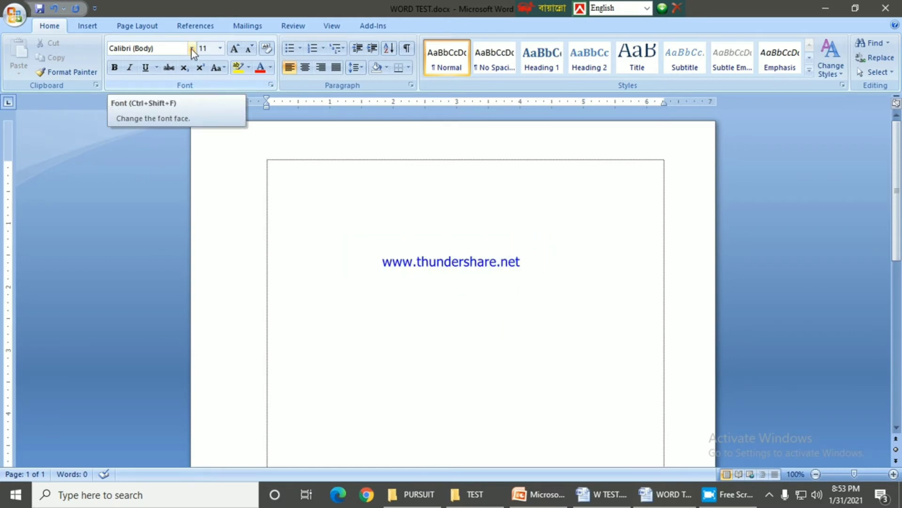
{"action": "left_click", "coordinate": [191, 49]}
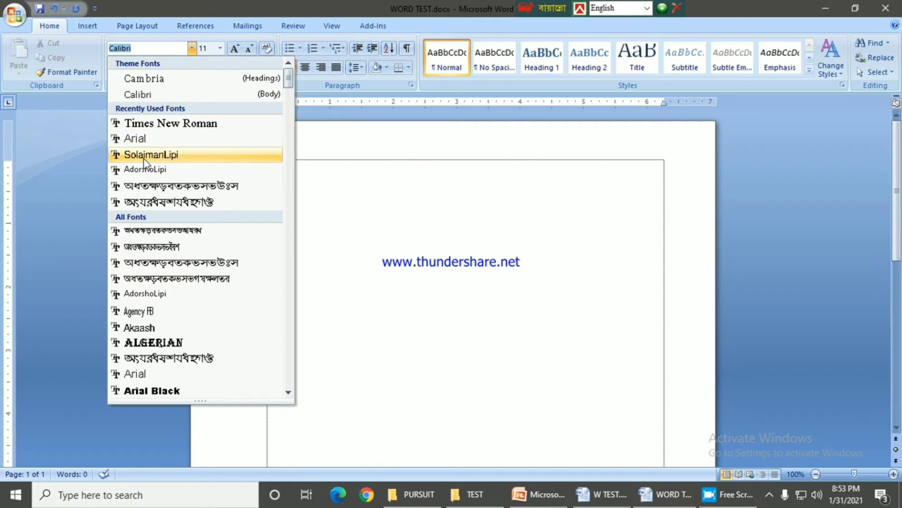
{"action": "left_click", "coordinate": [179, 125]}
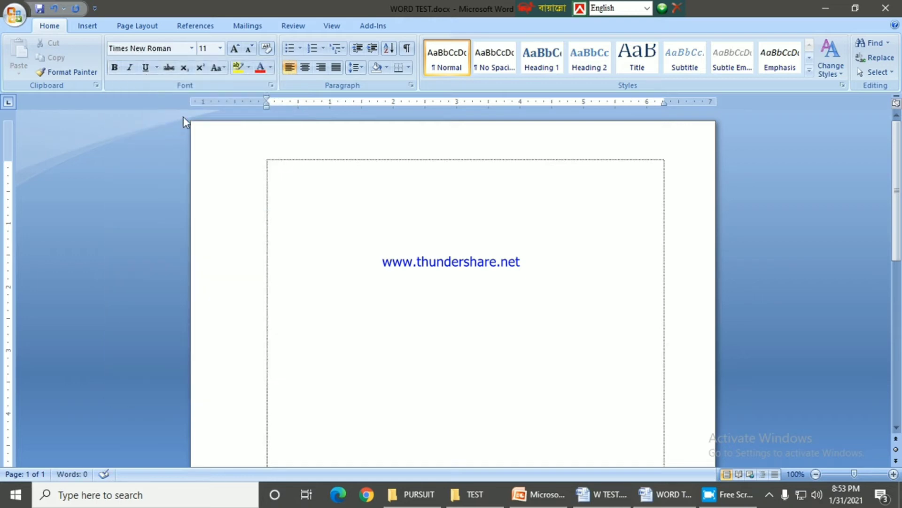
{"action": "left_click", "coordinate": [219, 47]}
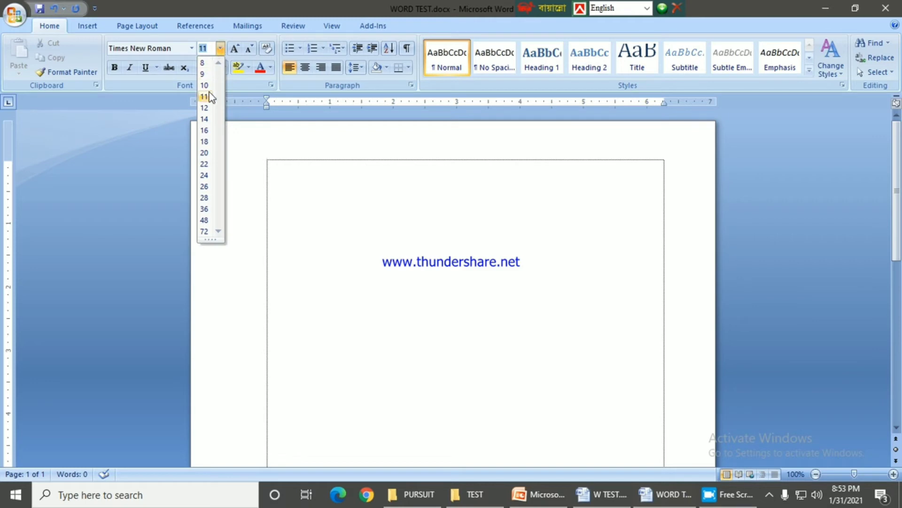
{"action": "left_click", "coordinate": [205, 221]}
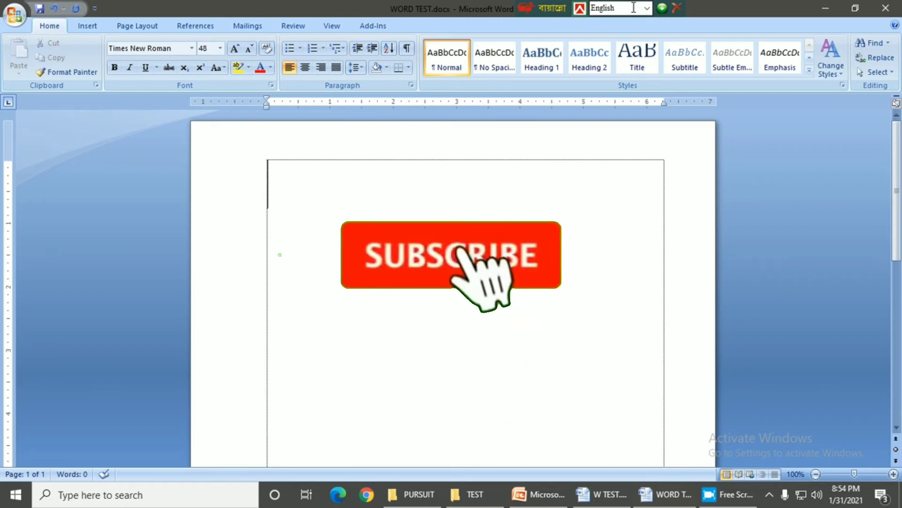
Keep English as the input language and type the title PURSUIT OF LIFE
{"action": "left_click", "coordinate": [648, 8]}
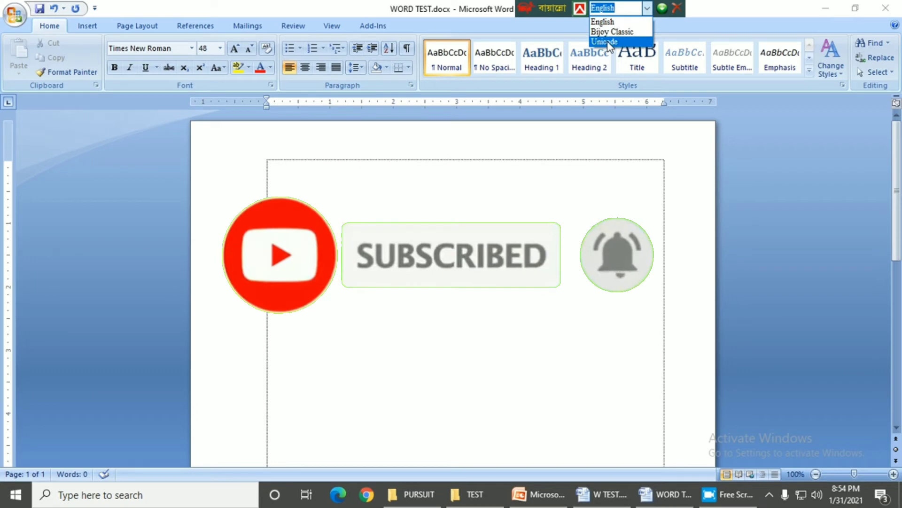
{"action": "left_click", "coordinate": [624, 11]}
{"action": "left_click", "coordinate": [291, 184]}
{"action": "type", "text": "PURSUIT OF LI"}
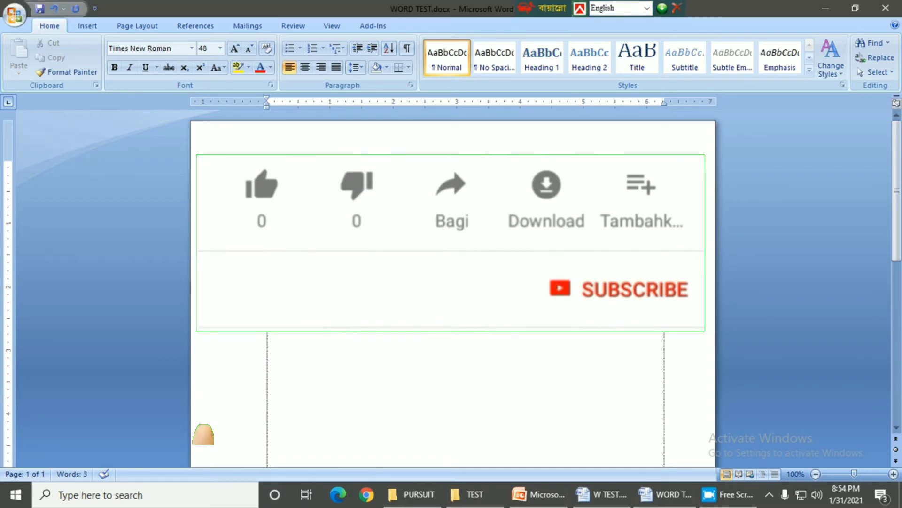
{"action": "type", "text": "FE"}
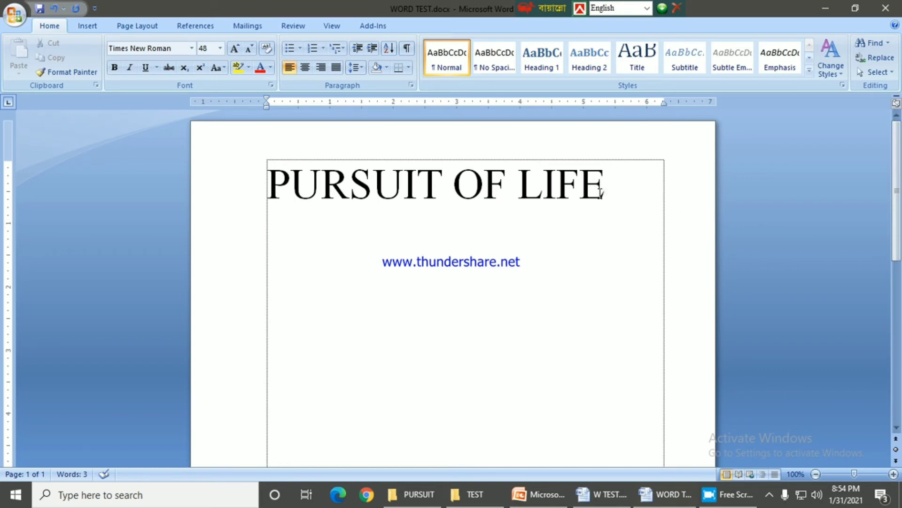
Select the whole PURSUIT OF LIFE title and keep its size at 48 pt
{"action": "left_click", "coordinate": [374, 188]}
{"action": "left_click", "coordinate": [271, 186]}
{"action": "left_click", "coordinate": [612, 194]}
{"action": "left_click", "coordinate": [267, 181]}
{"action": "left_click_drag", "start_coordinate": [278, 179], "coordinate": [546, 188]}
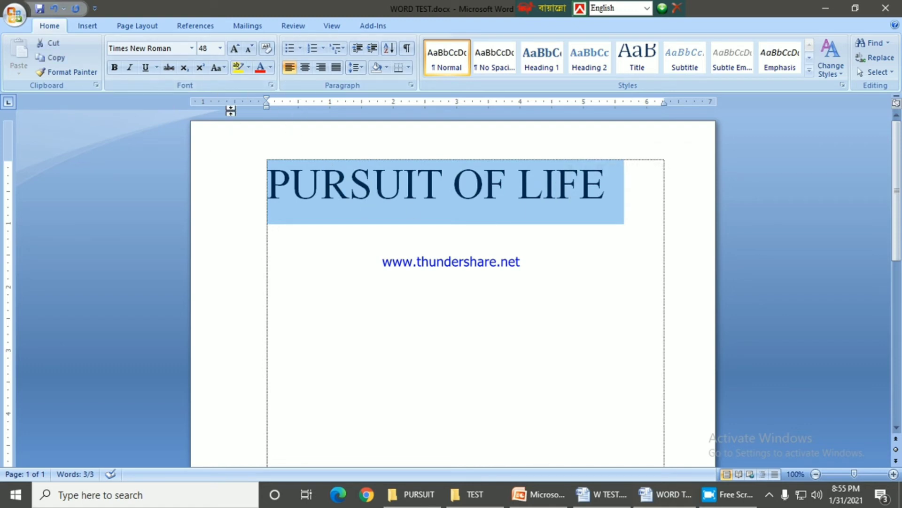
{"action": "left_click", "coordinate": [220, 49]}
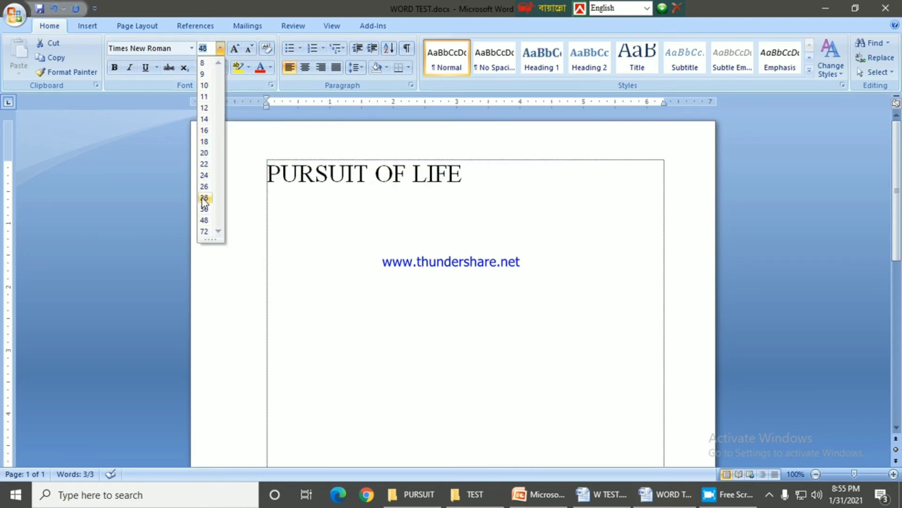
{"action": "left_click", "coordinate": [205, 220]}
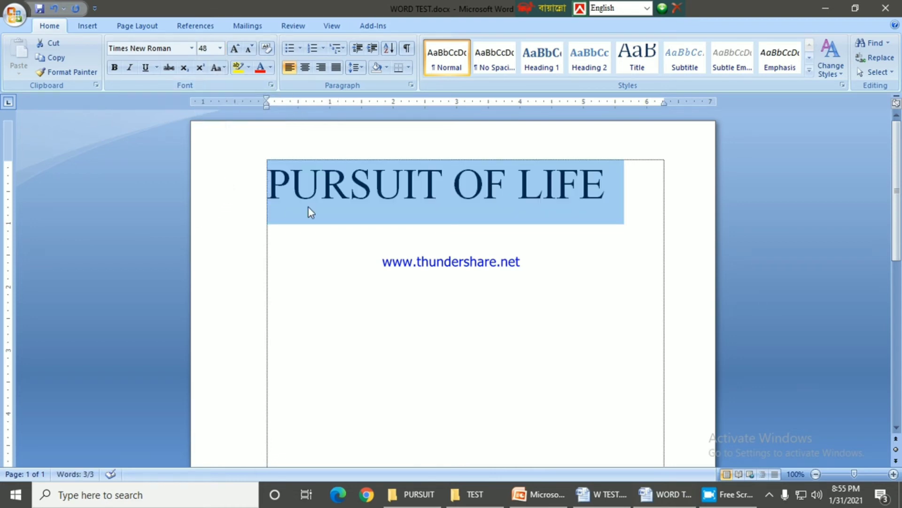
Colour the PURSUIT OF LIFE title dark red and apply bold, italic and underline
{"action": "left_click", "coordinate": [272, 68]}
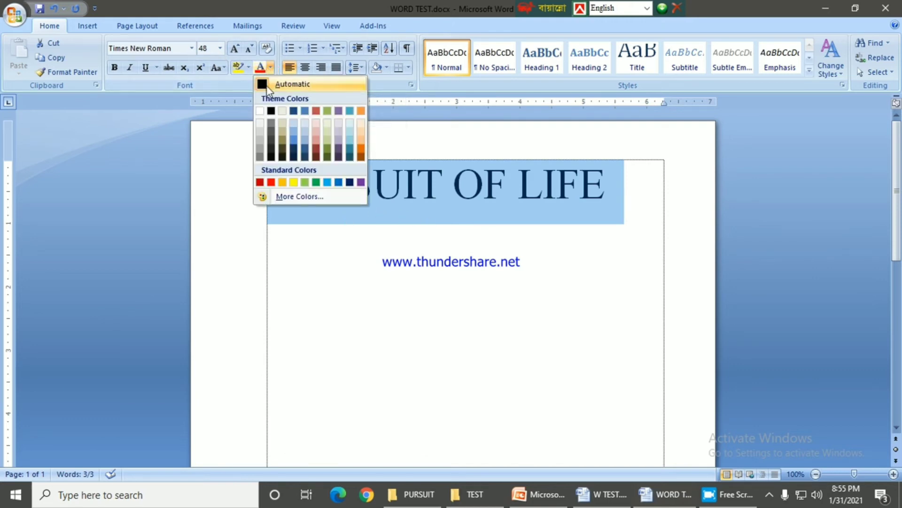
{"action": "left_click", "coordinate": [271, 182]}
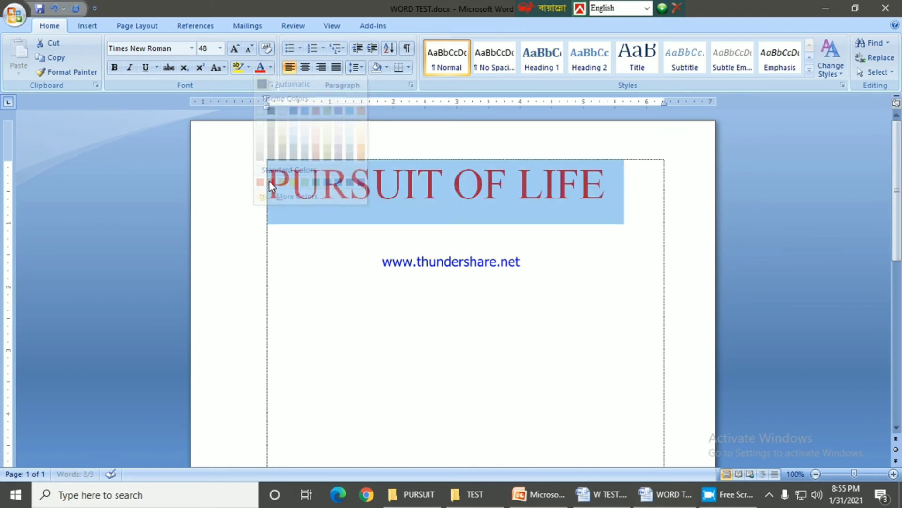
{"action": "left_click", "coordinate": [115, 68]}
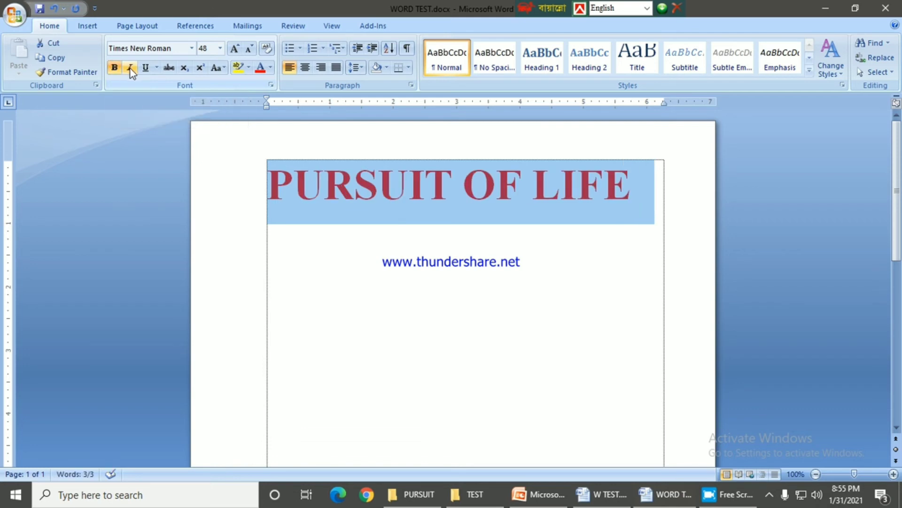
{"action": "left_click", "coordinate": [131, 69]}
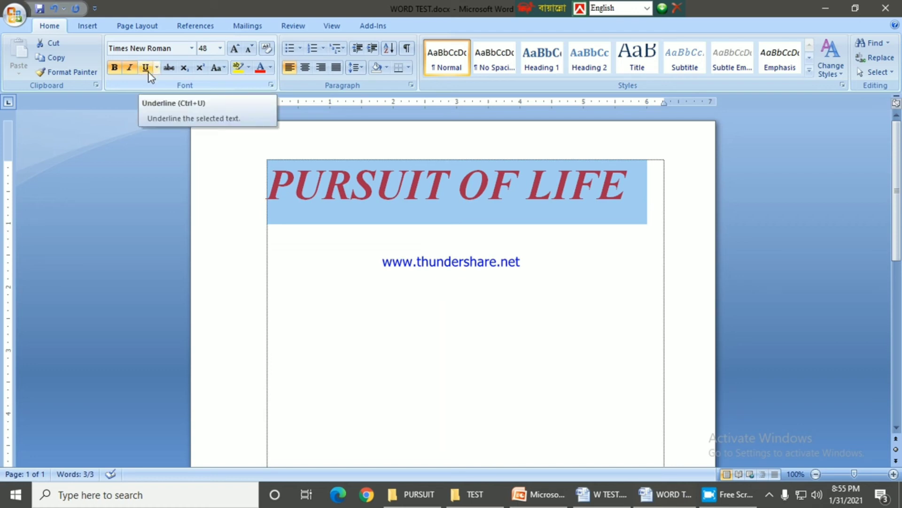
{"action": "left_click", "coordinate": [146, 68]}
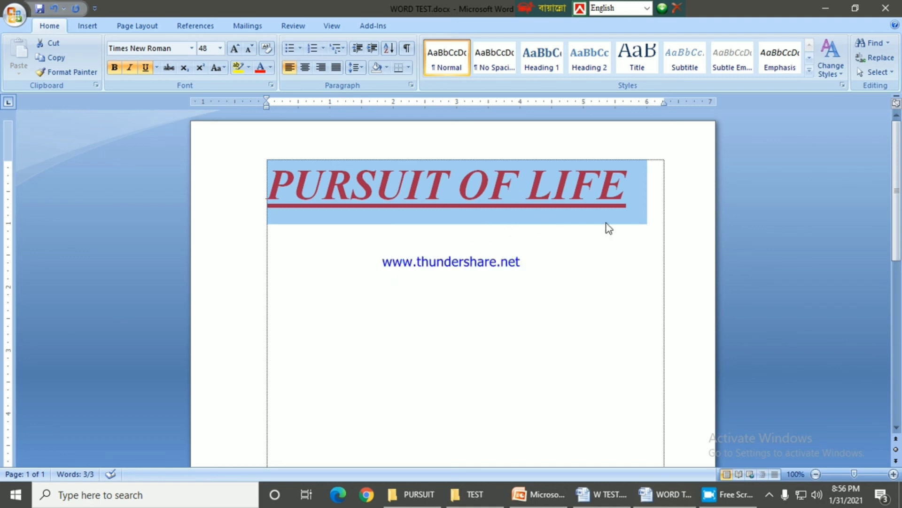
Deselect the 48 pt red 'PURSUIT OF LIFE' title and save WORD TEST.docx
{"action": "left_click", "coordinate": [642, 211]}
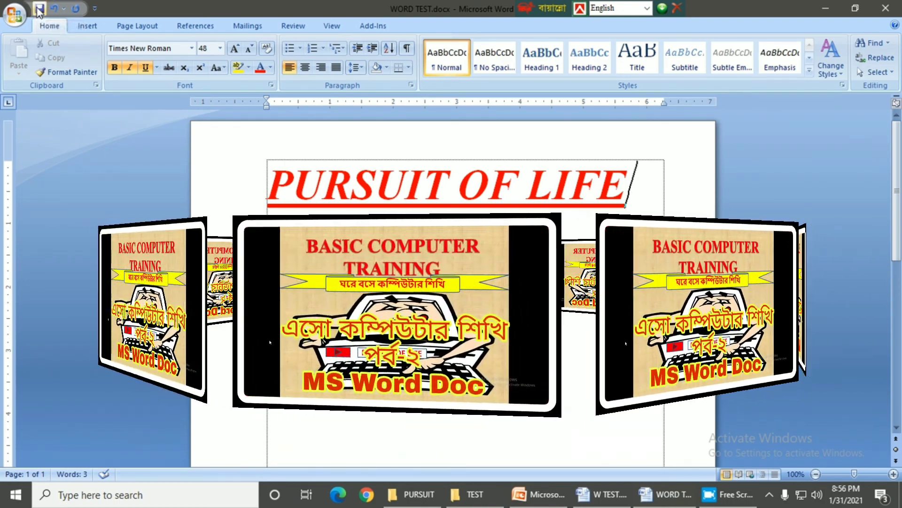
{"action": "left_click", "coordinate": [39, 8]}
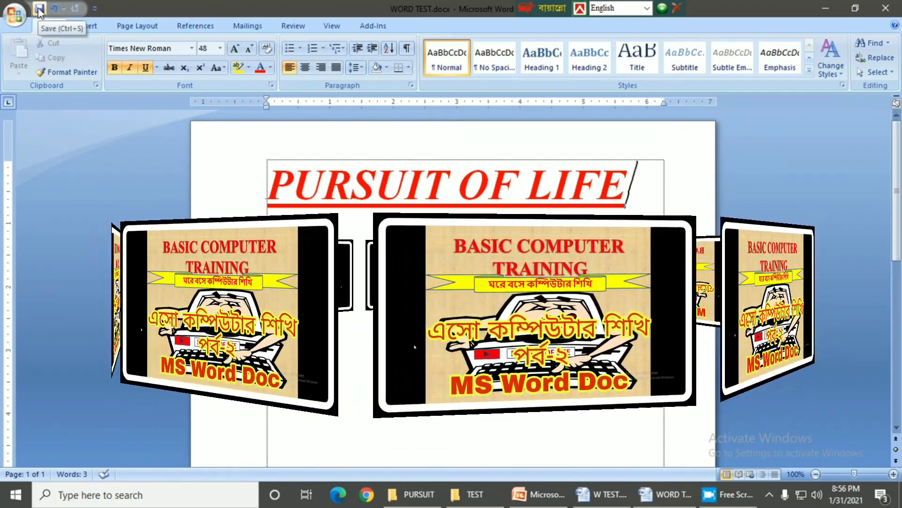
{"action": "left_click", "coordinate": [40, 10]}
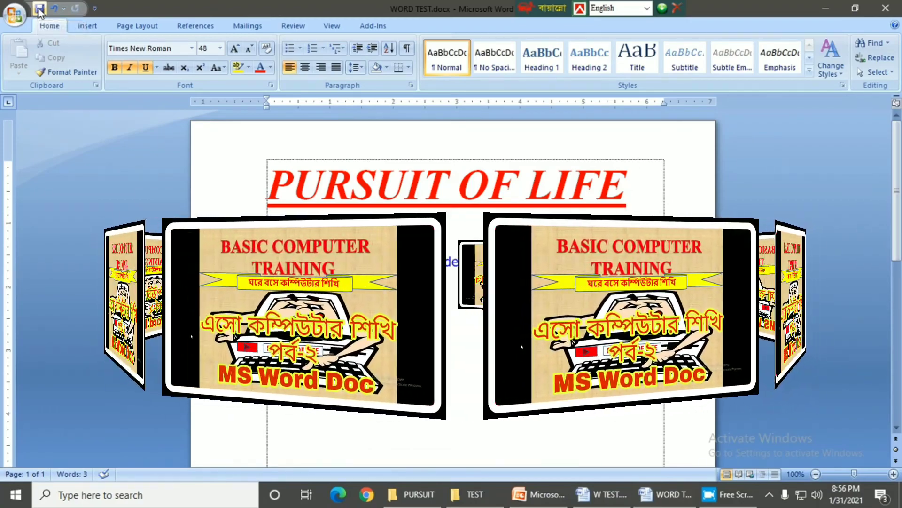